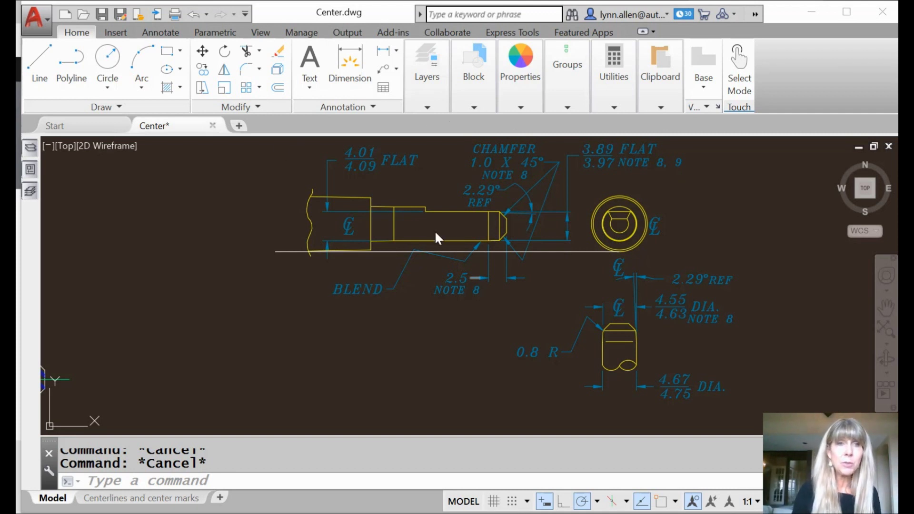
Switch the ribbon to the Annotate tab to reach the centerline tools
left_click(168, 34)
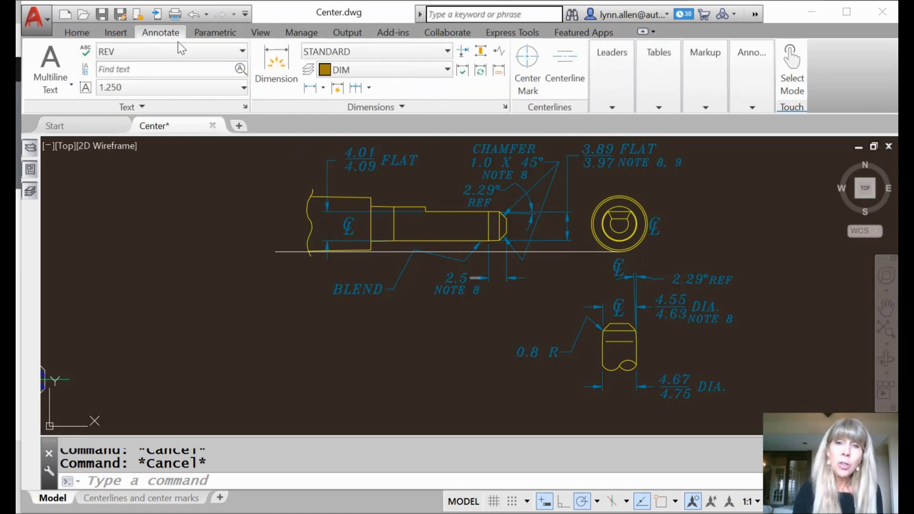
Add a centerline between the bottom and top edges of the shaft's wide left section
left_click(563, 68)
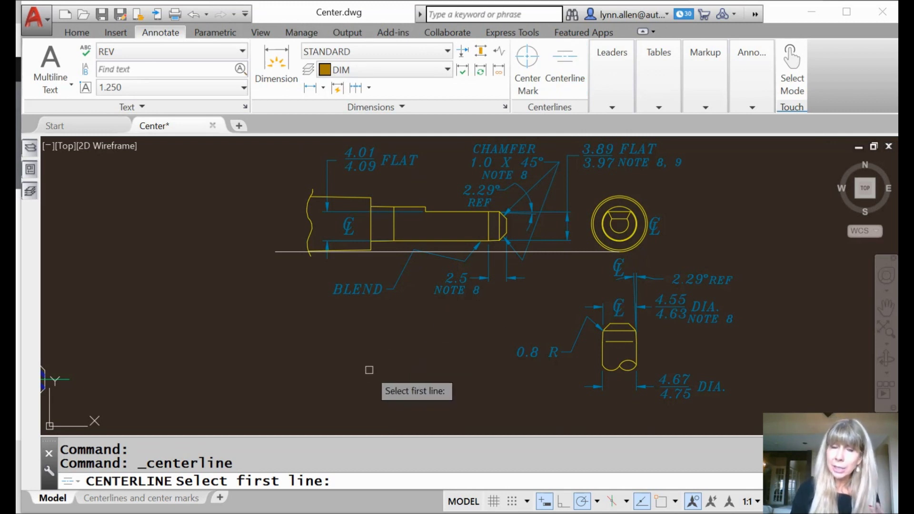
scroll(344, 325, "up", 2)
middle_click_drag(347, 319, 351, 387)
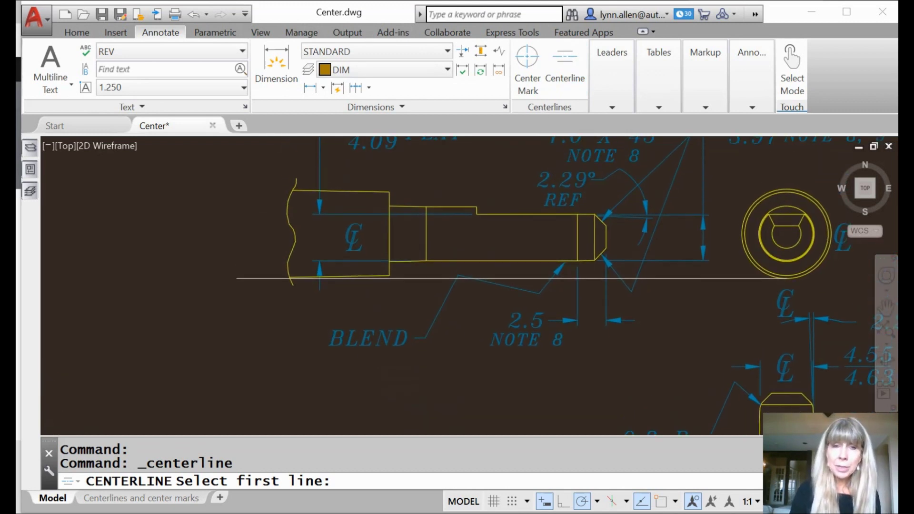
scroll(382, 276, "up", 2)
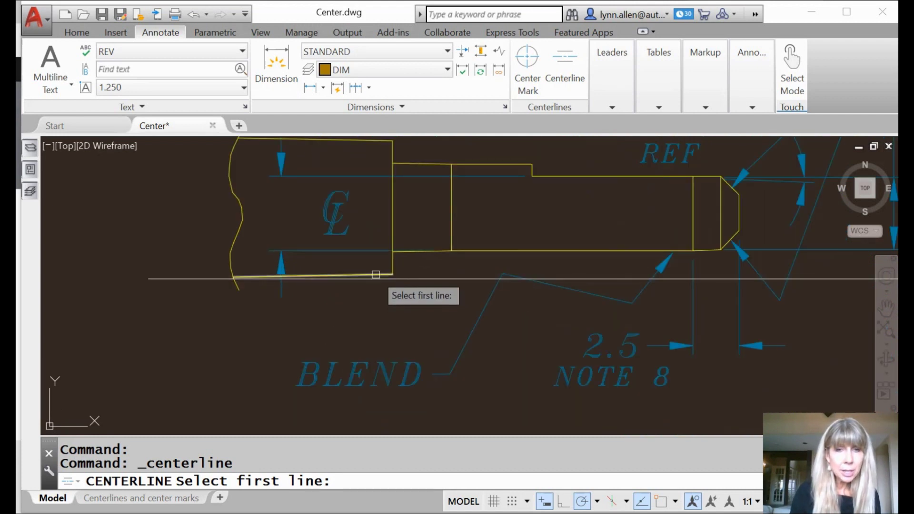
left_click(376, 274)
left_click(357, 140)
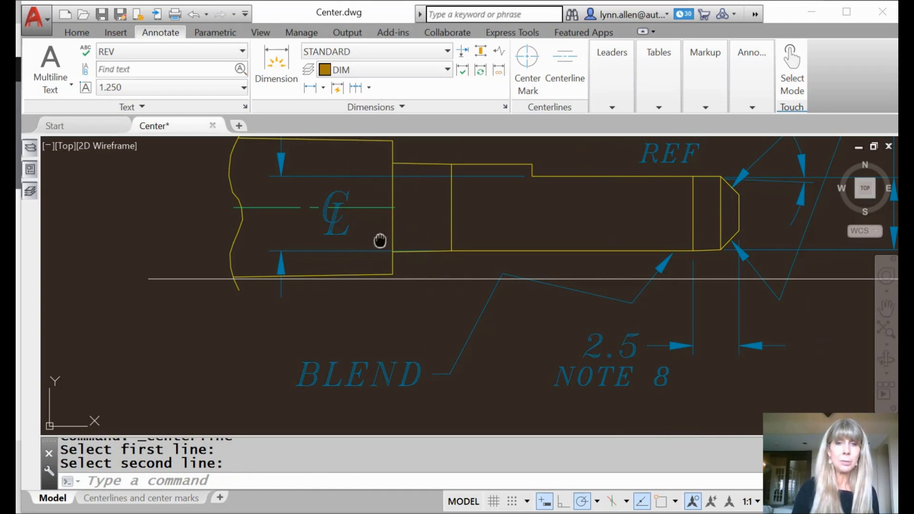
Stretch the centerline's right end out to the shaft's chamfered tip
middle_click_drag(379, 241, 373, 286)
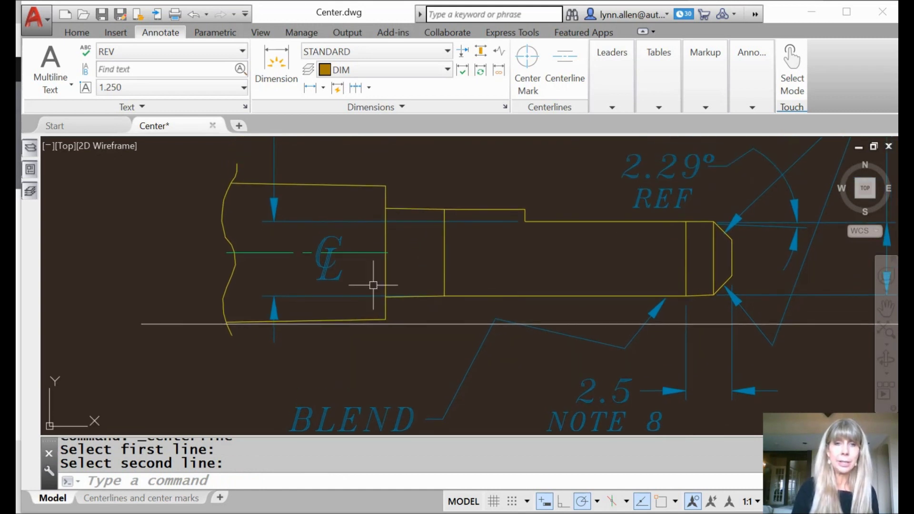
left_click(373, 253)
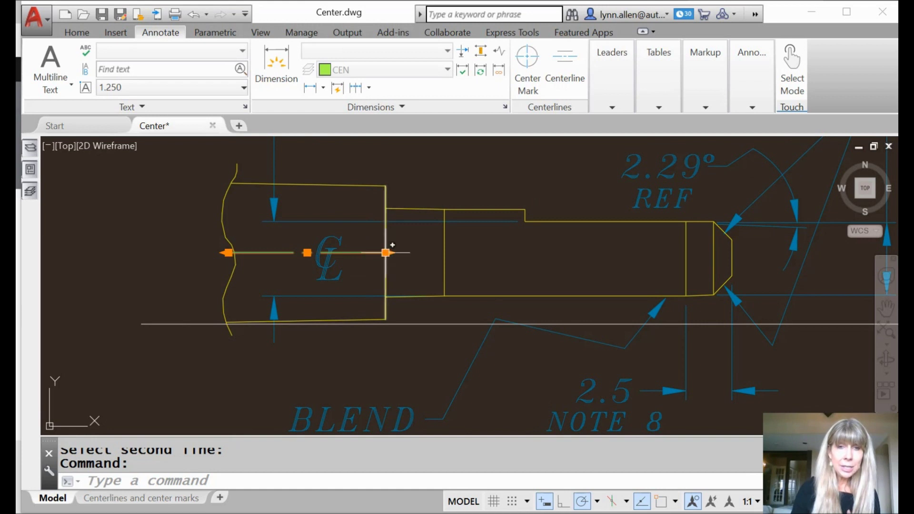
left_click(386, 253)
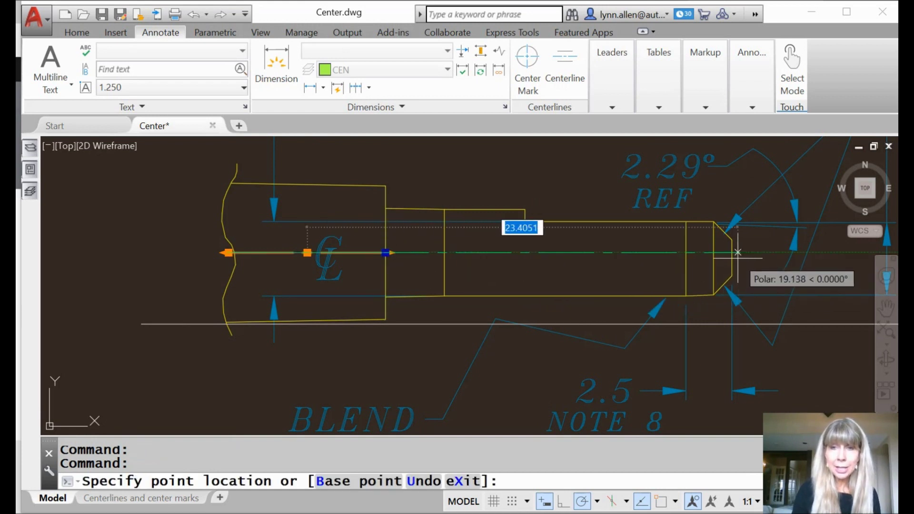
left_click(747, 290)
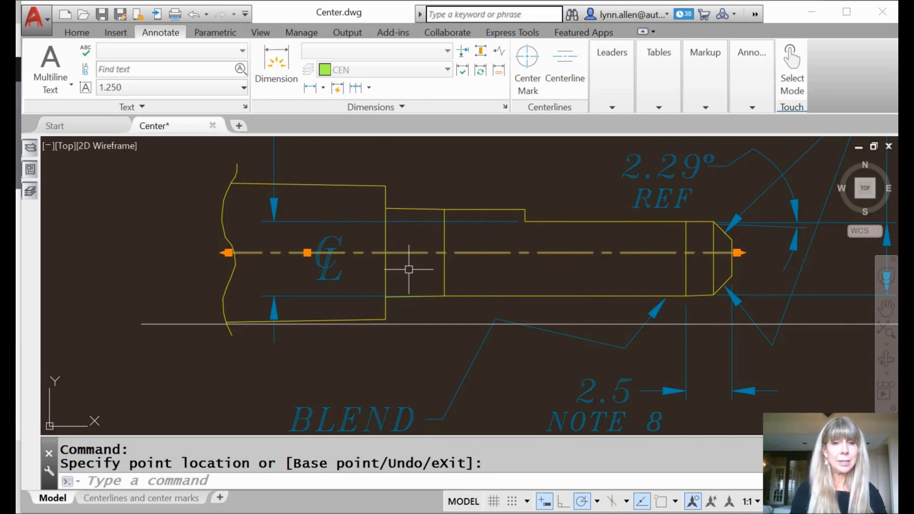
key("Escape")
key("Escape")
scroll(410, 267, "down", 2)
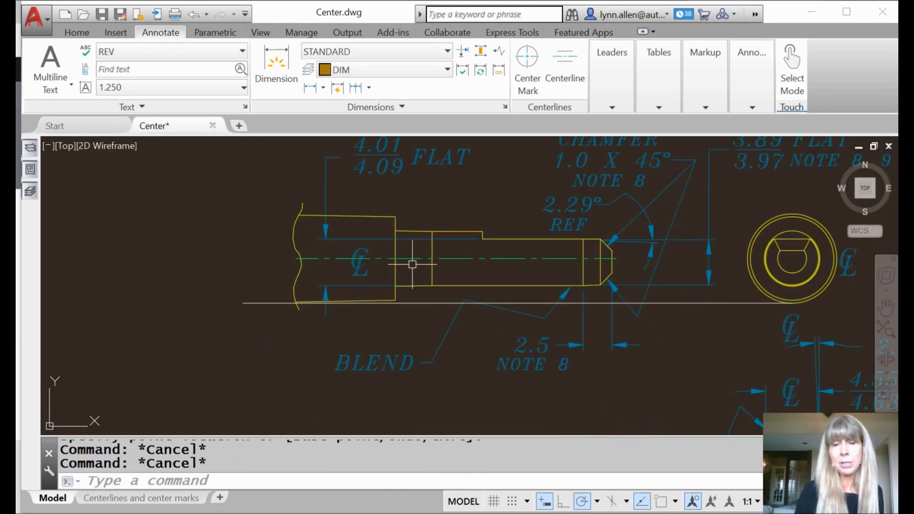
middle_click_drag(412, 264, 410, 267)
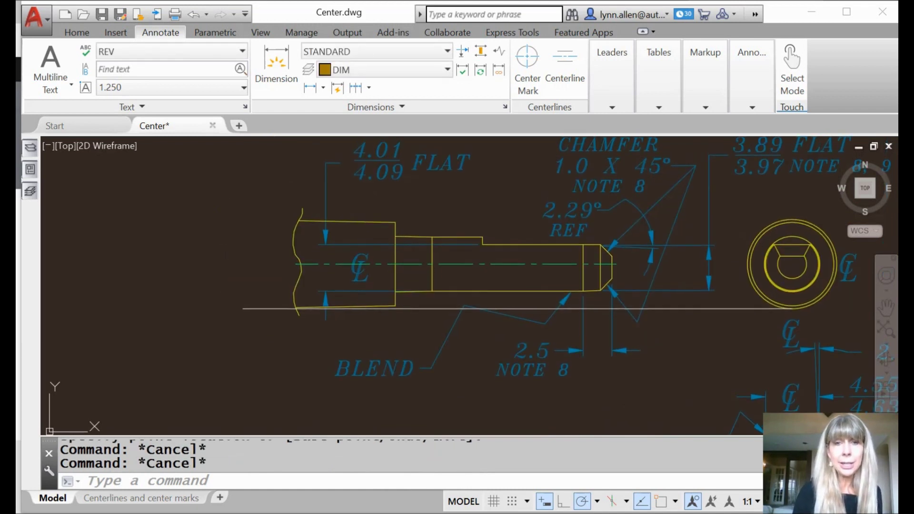
left_click(364, 221)
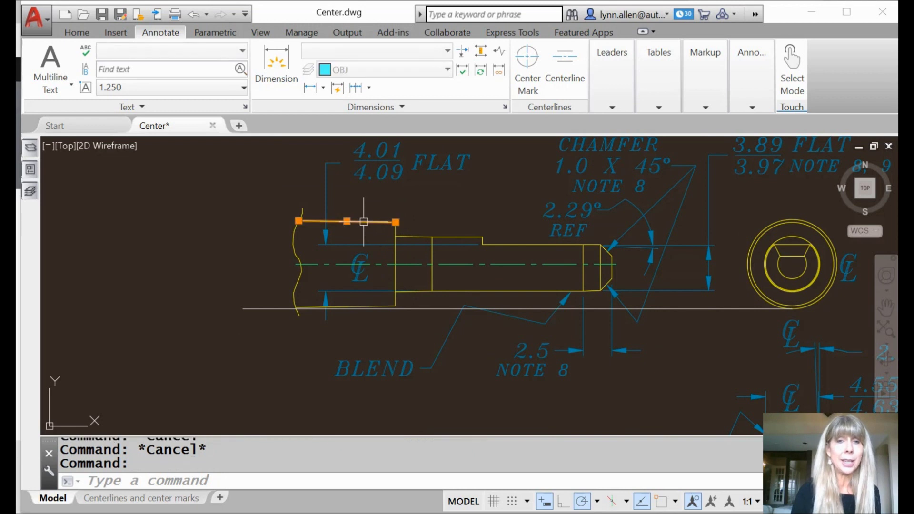
left_click(299, 221)
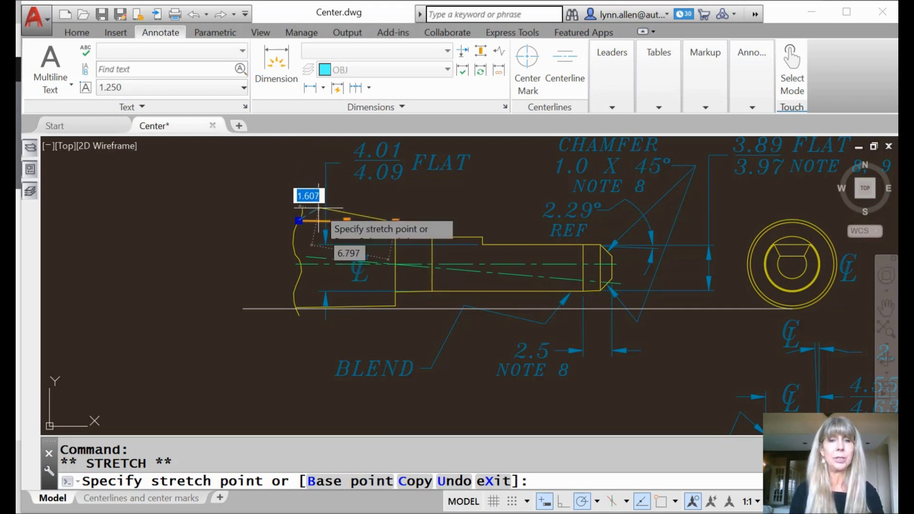
key("Escape")
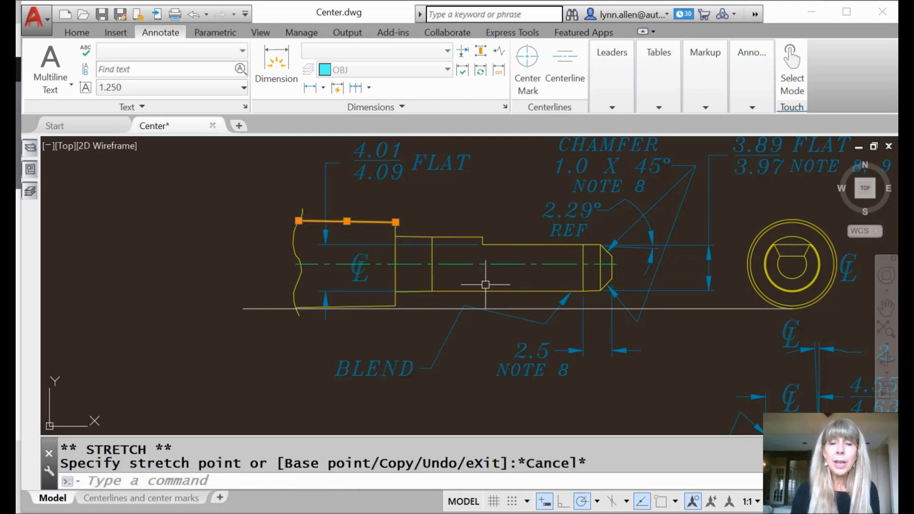
scroll(484, 283, "down", 4)
middle_click_drag(484, 282, 312, 230)
scroll(333, 245, "up", 4)
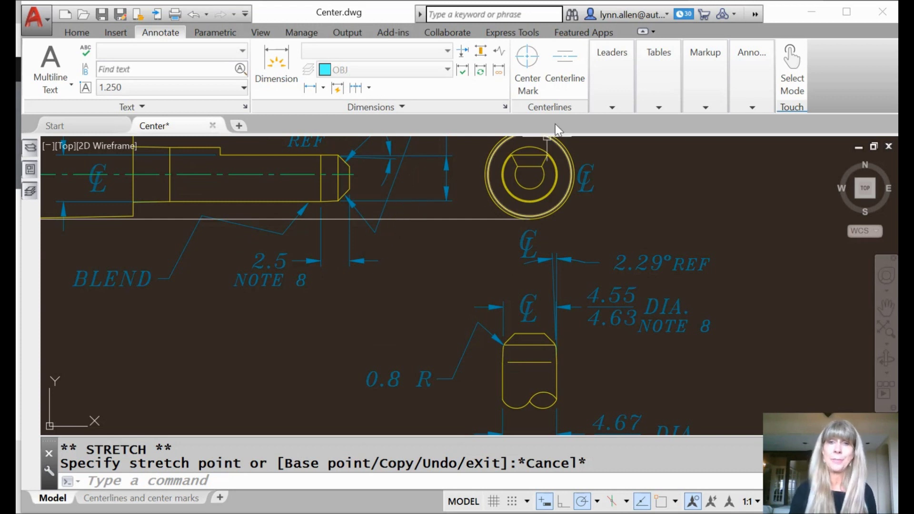
Add a vertical centerline across the lower part and extend it upward past the part
left_click(565, 66)
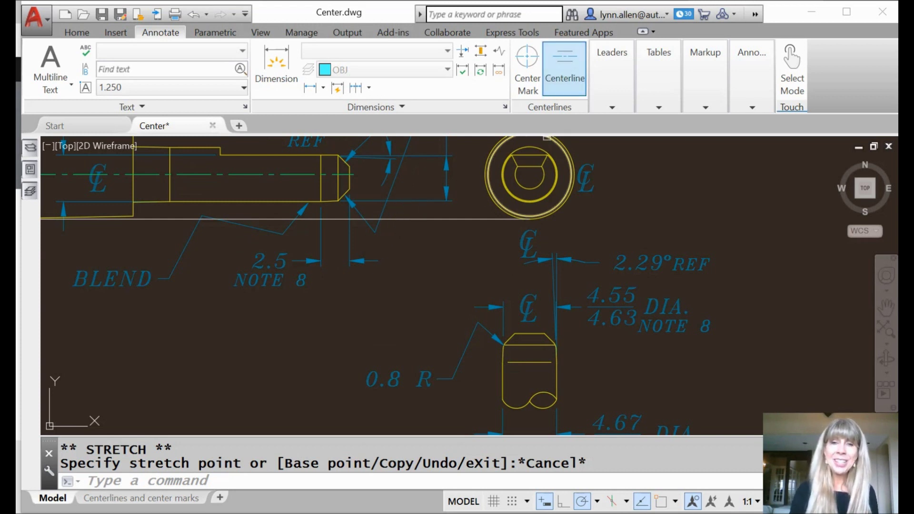
left_click(503, 379)
left_click(555, 373)
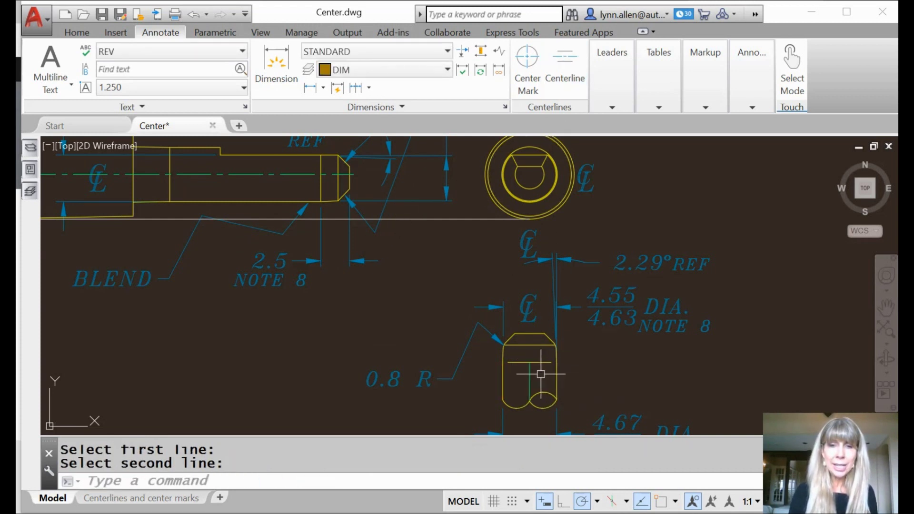
left_click(529, 373)
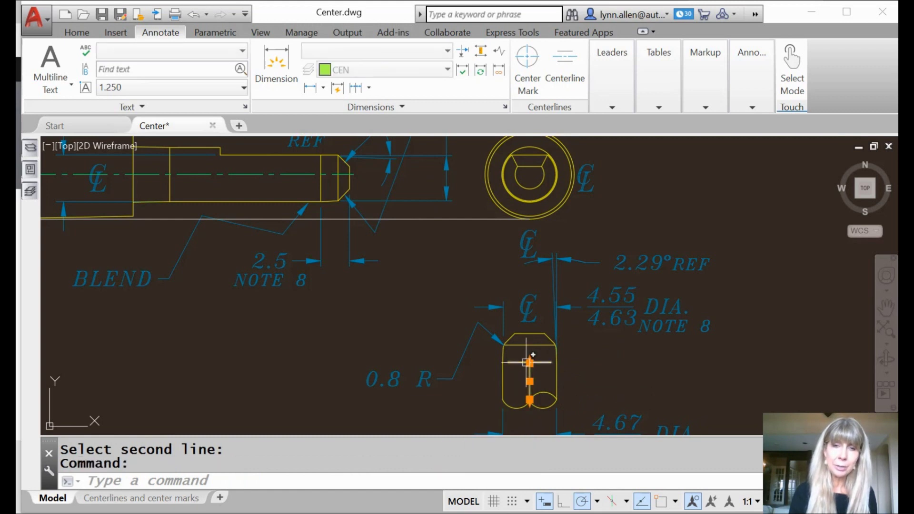
left_click_drag(525, 365, 527, 352)
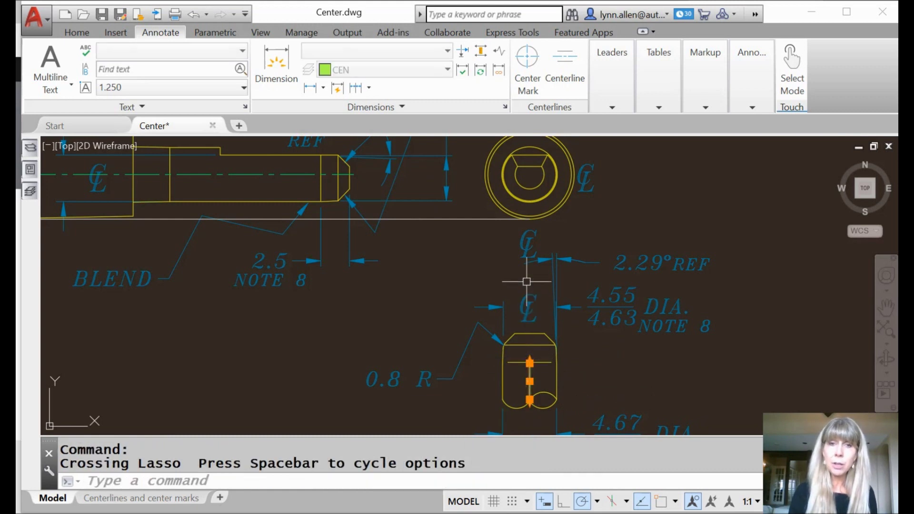
left_click(529, 362)
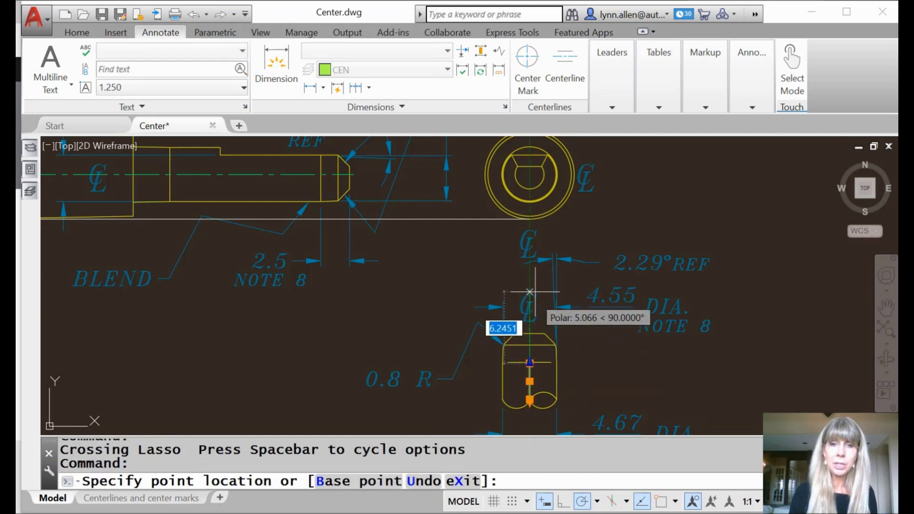
left_click(529, 278)
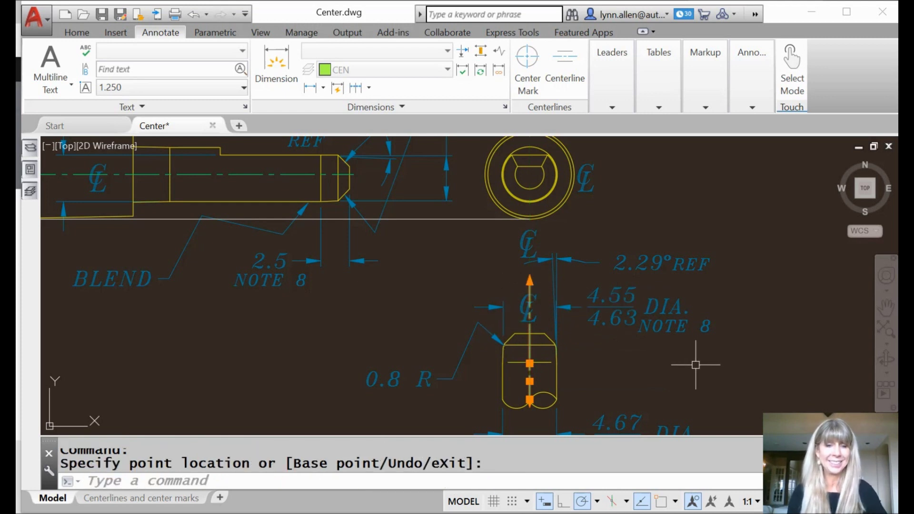
key("Escape")
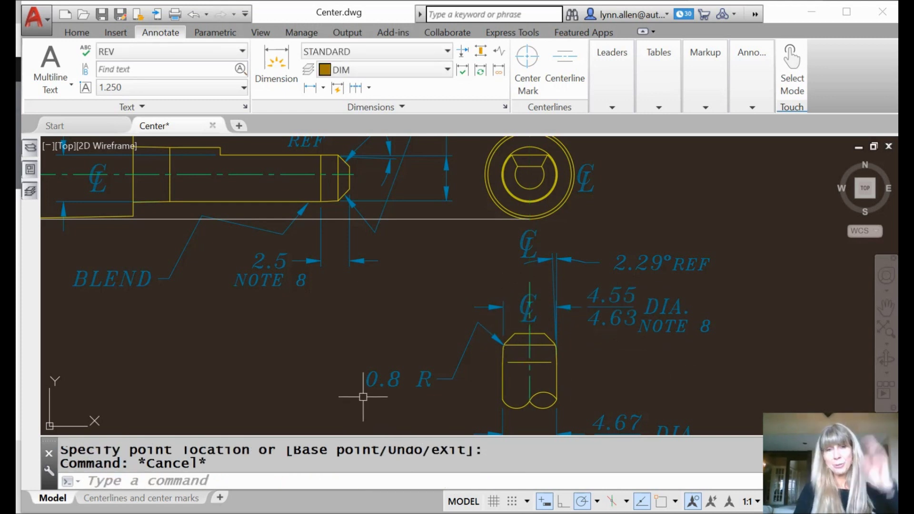
Zoom and pan to bring the shaft's side view and its centerline into view
scroll(333, 353, "down", 2)
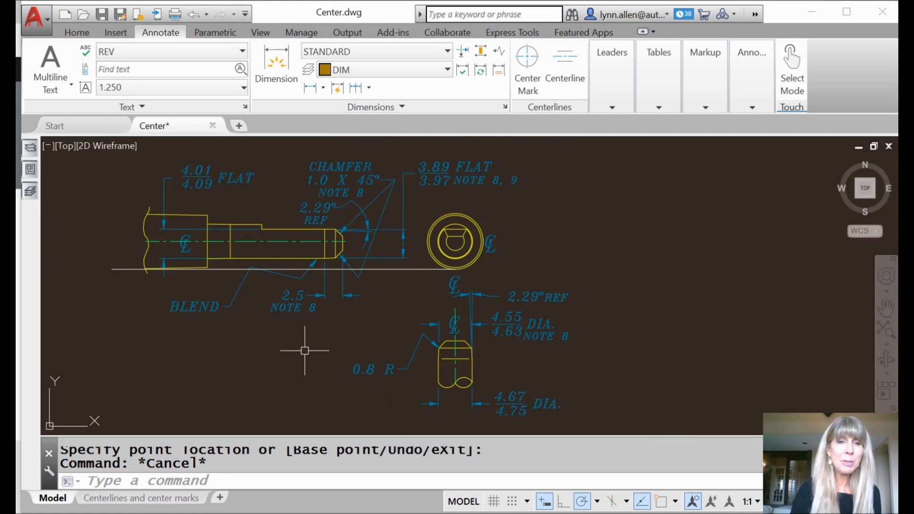
scroll(304, 351, "up", 2)
middle_click_drag(306, 351, 459, 377)
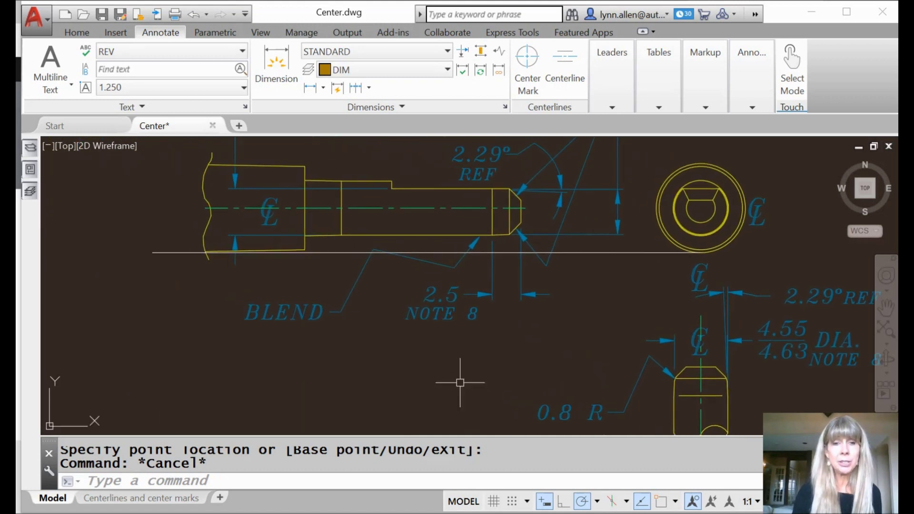
left_click(412, 482)
Run CENTERDISASSOCIATE on the shaft's horizontal centerline to unlink it from the edges
type("center")
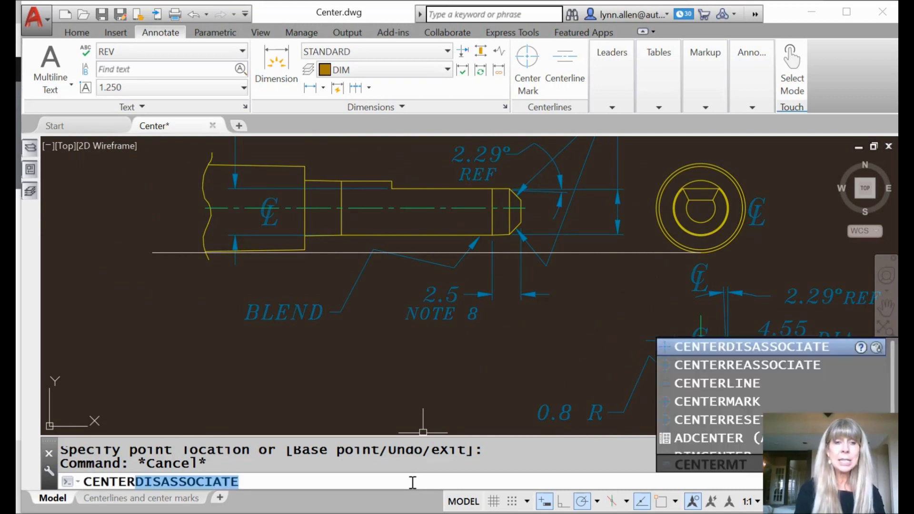
key("Return")
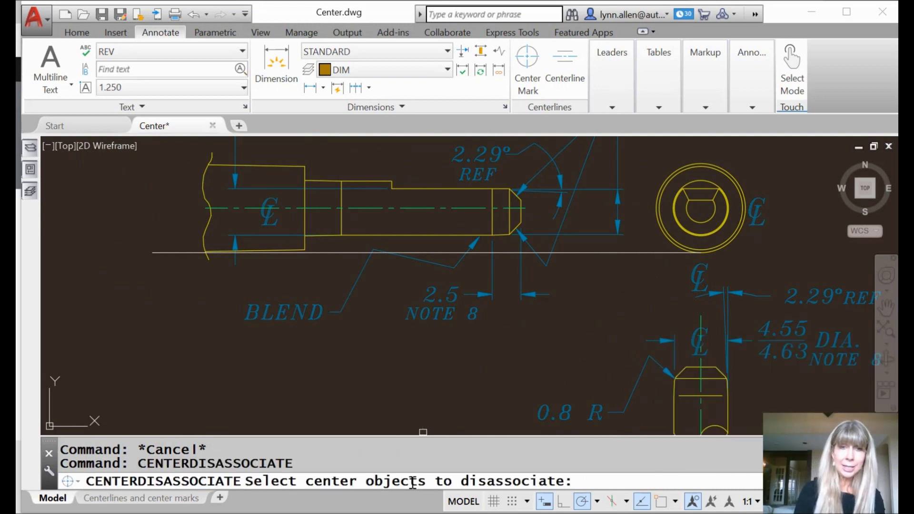
left_click(229, 212)
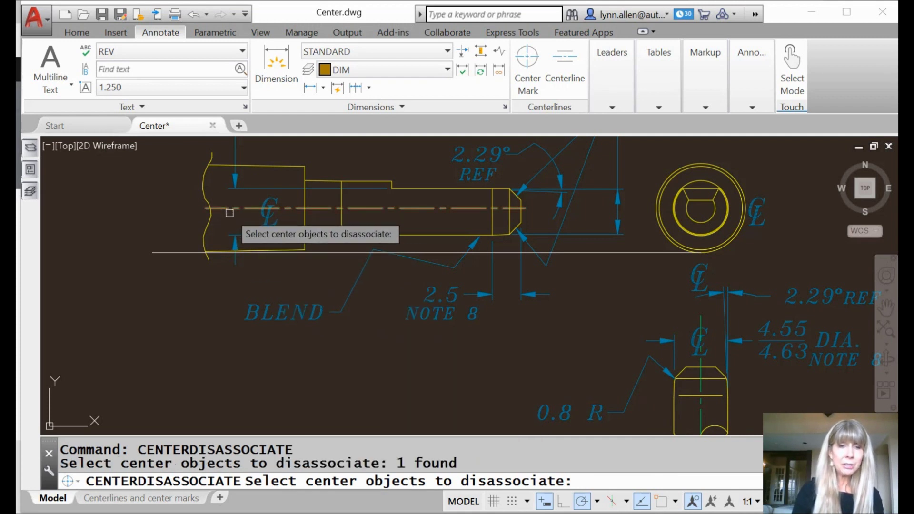
key("Return")
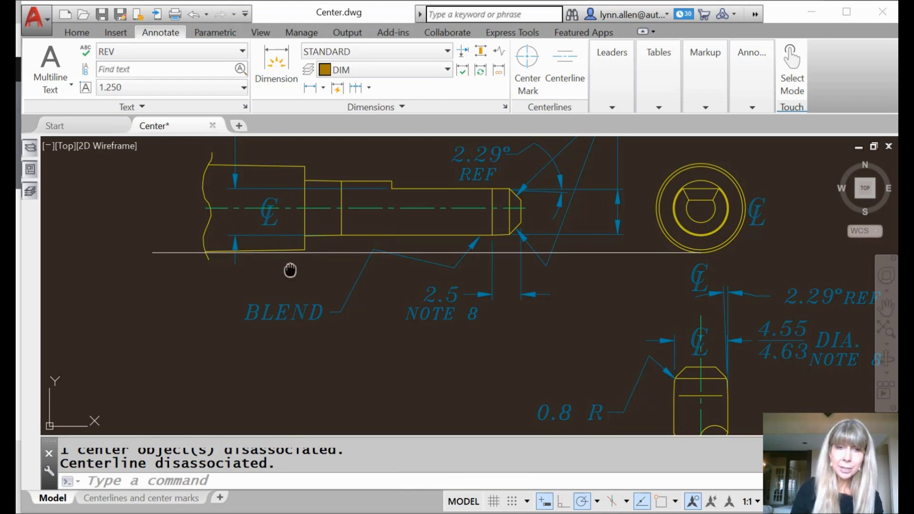
middle_click_drag(291, 267, 294, 293)
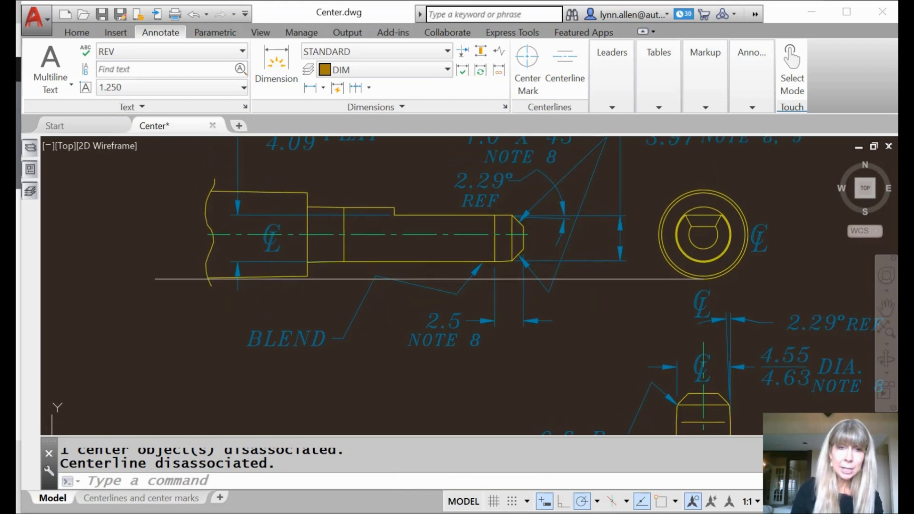
left_click(248, 193)
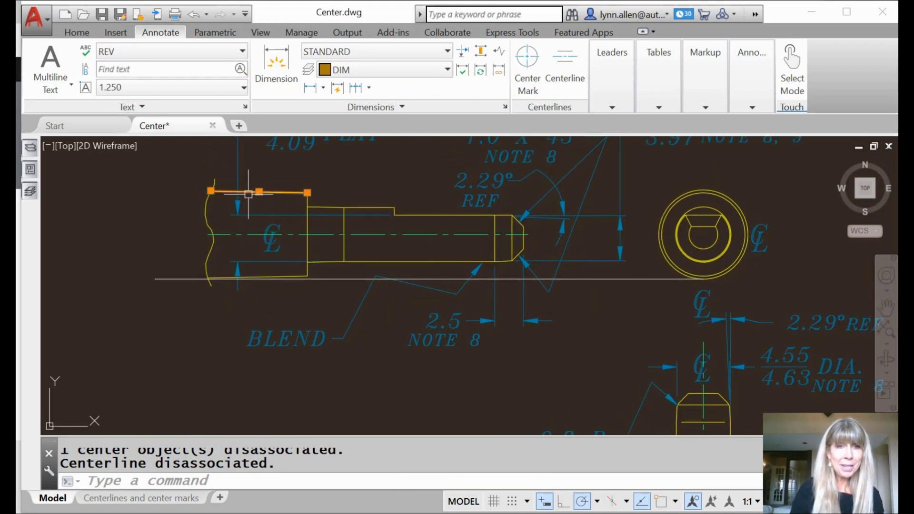
left_click(210, 191)
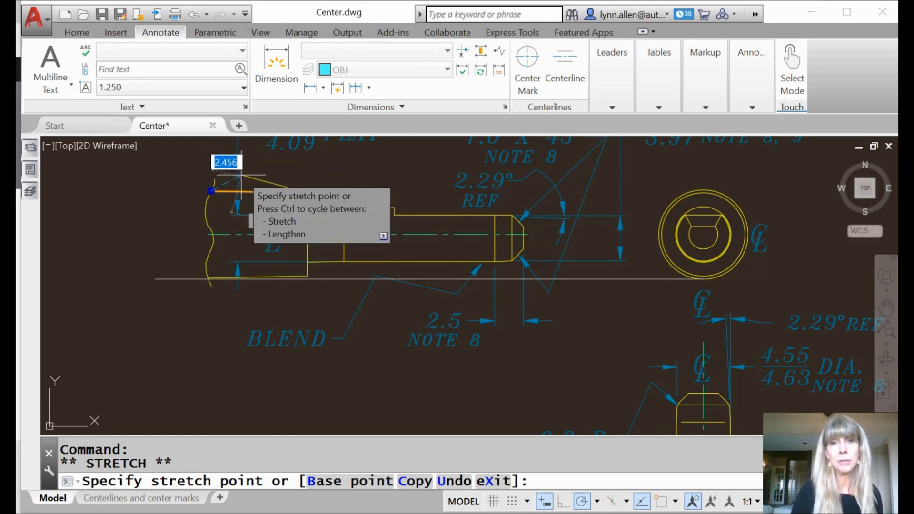
key("Escape")
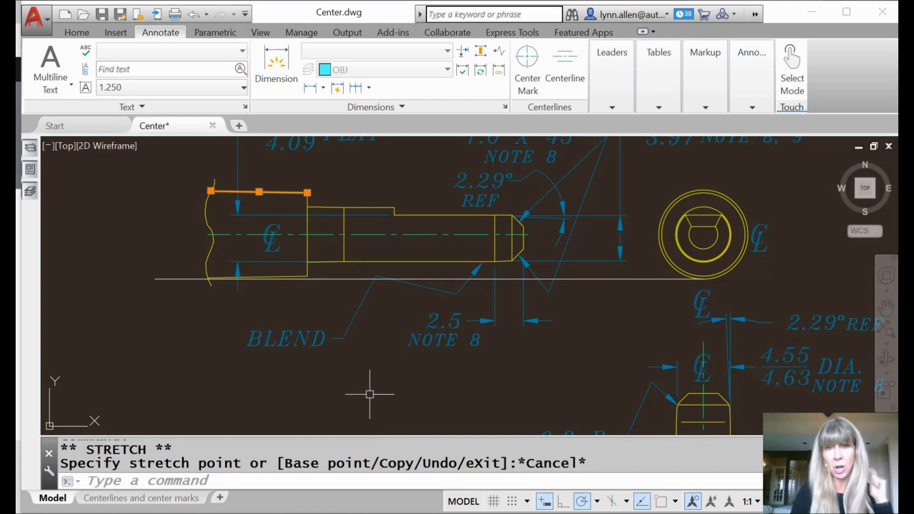
left_click(398, 482)
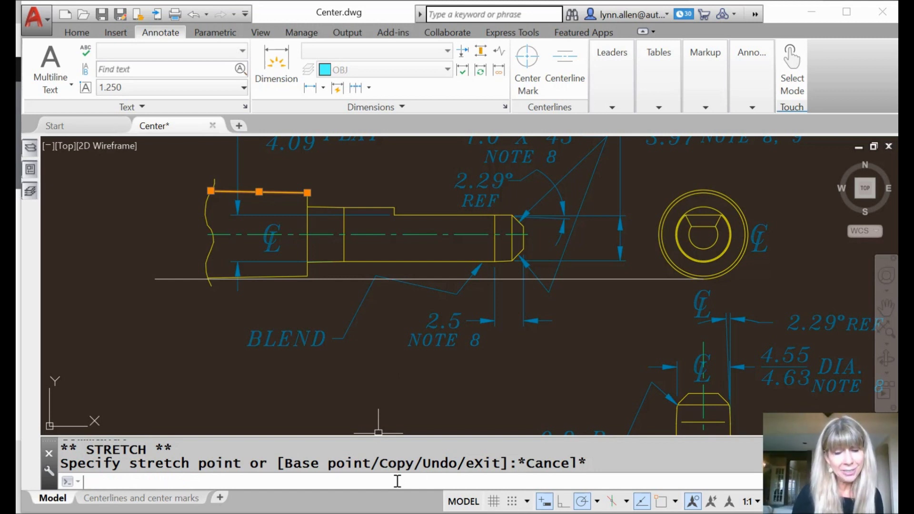
Use CENTERREASSOCIATE to link the shaft centerline to its bottom and top edge lines
type("center")
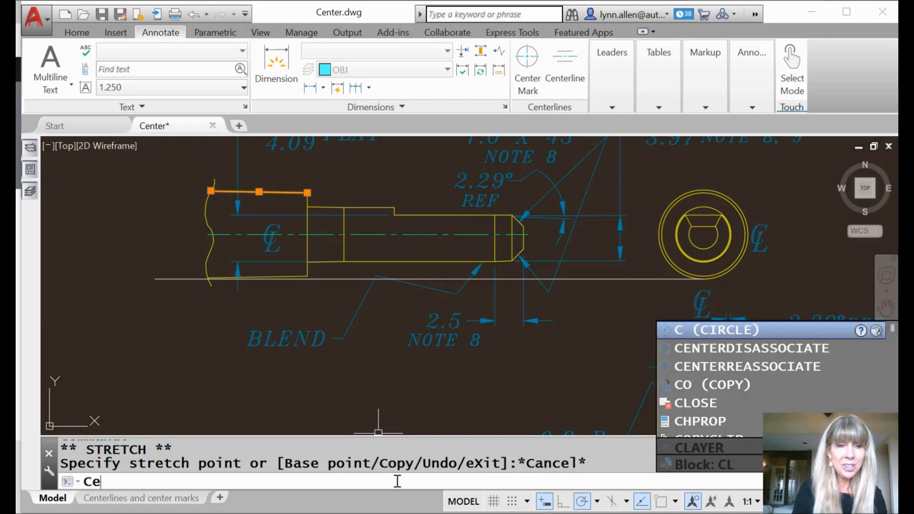
type("r")
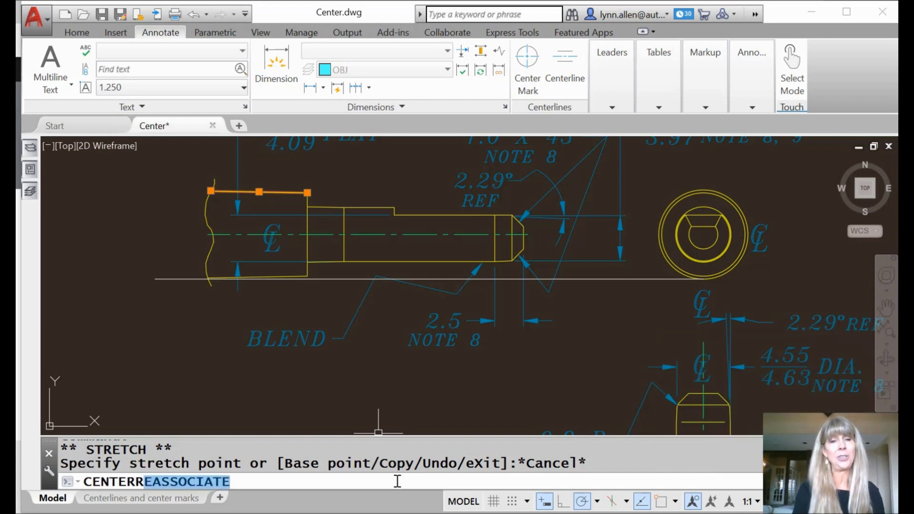
key("Return")
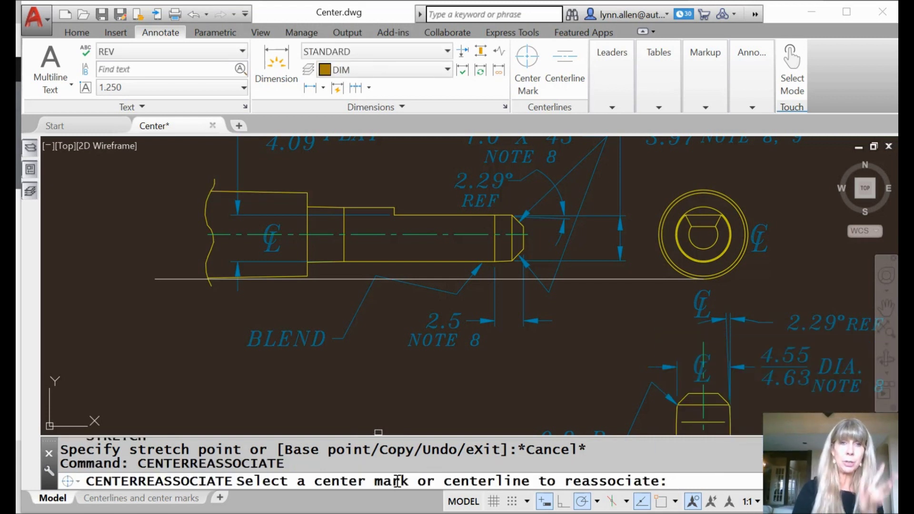
scroll(417, 428, "up", 3)
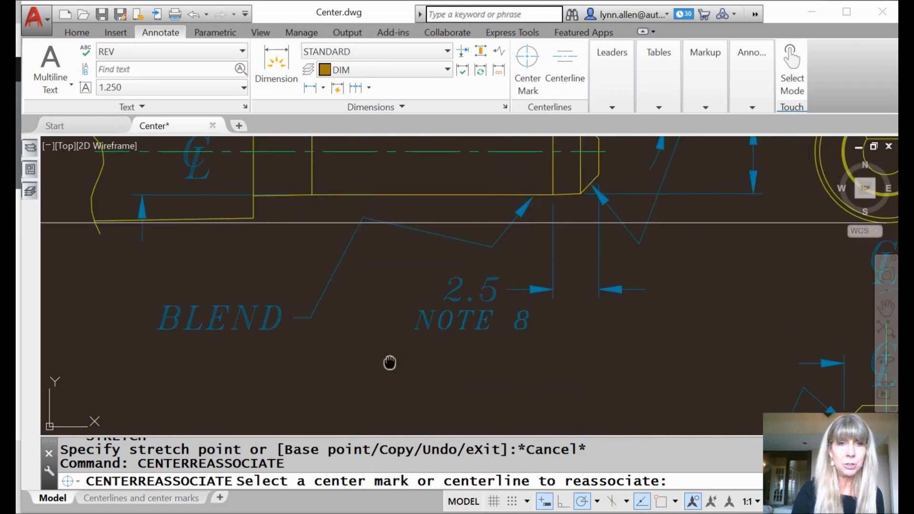
middle_click_drag(389, 363, 369, 386)
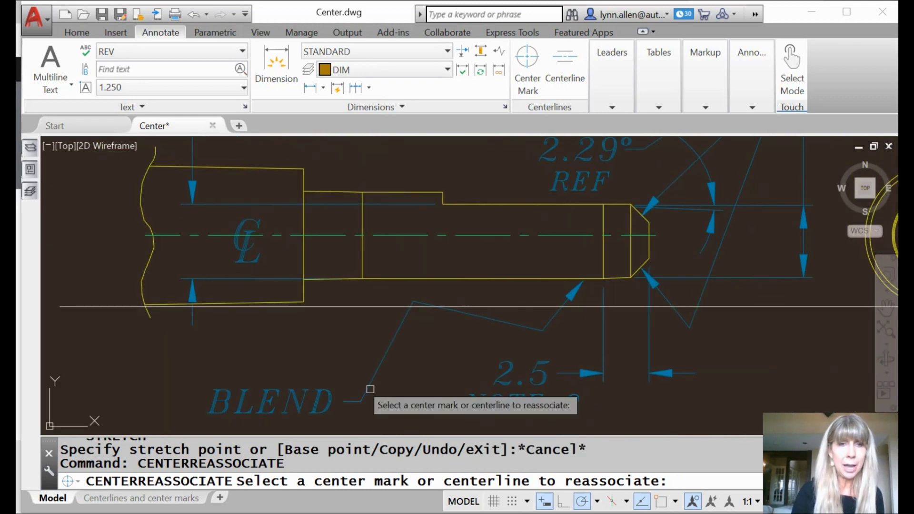
left_click(222, 235)
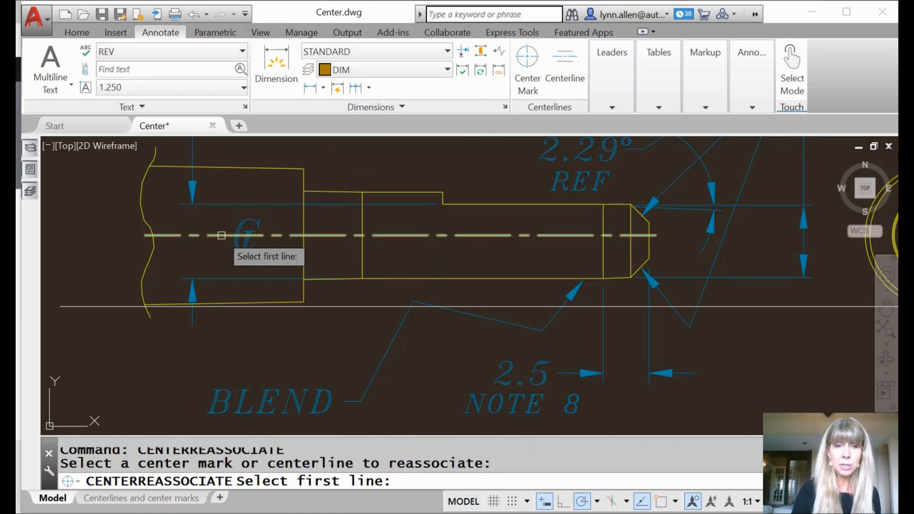
left_click(298, 302)
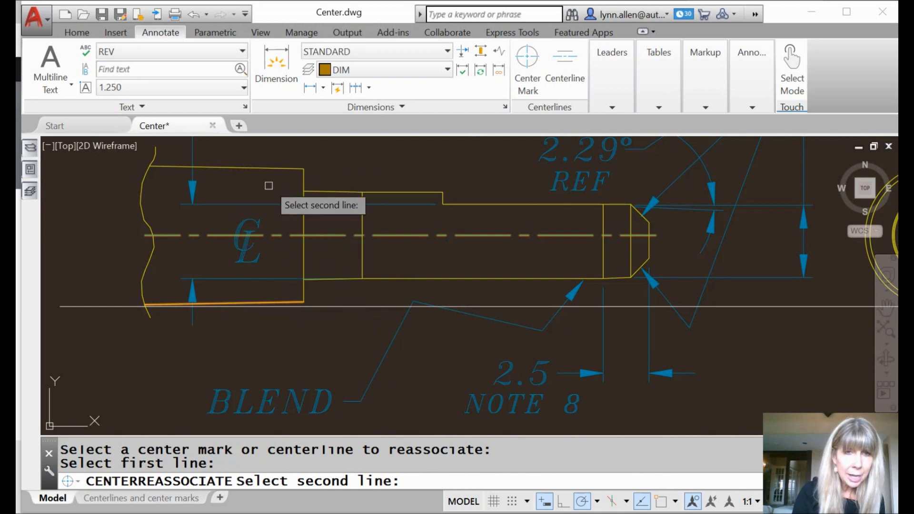
left_click(268, 168)
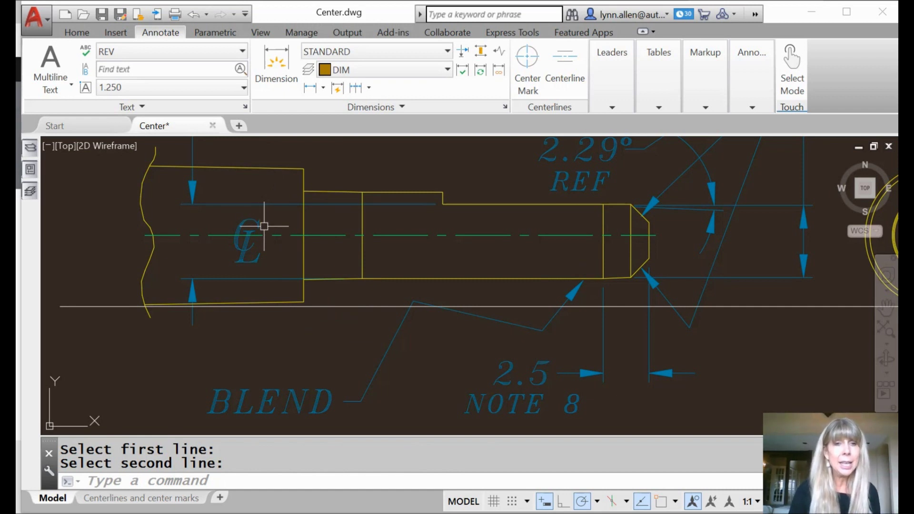
left_click(259, 168)
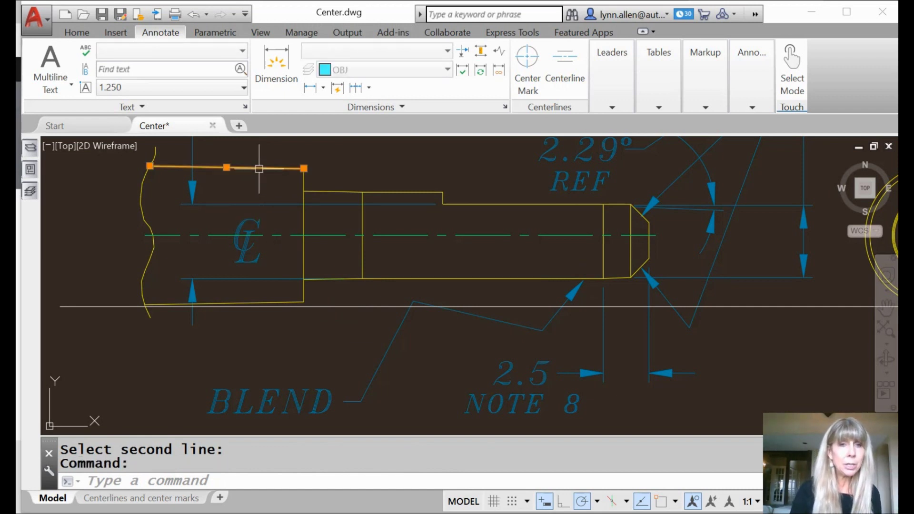
left_click(150, 166)
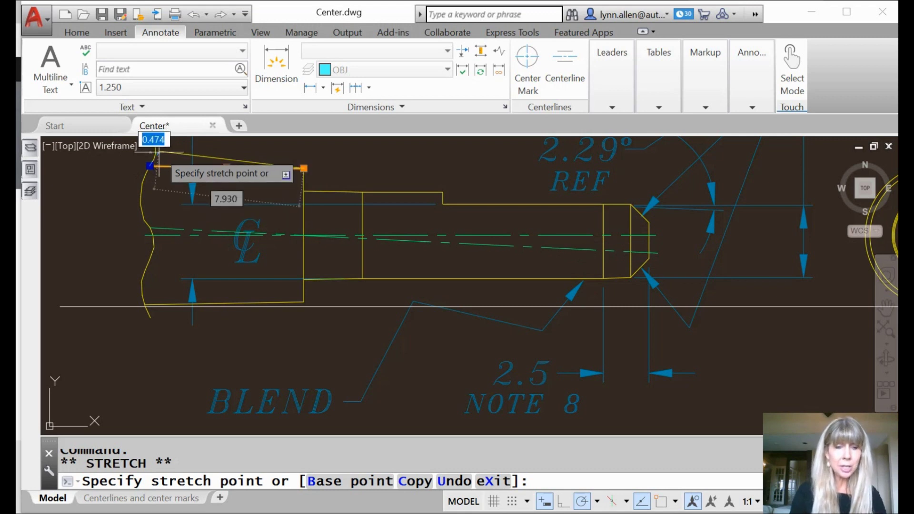
key("Escape")
key("Escape")
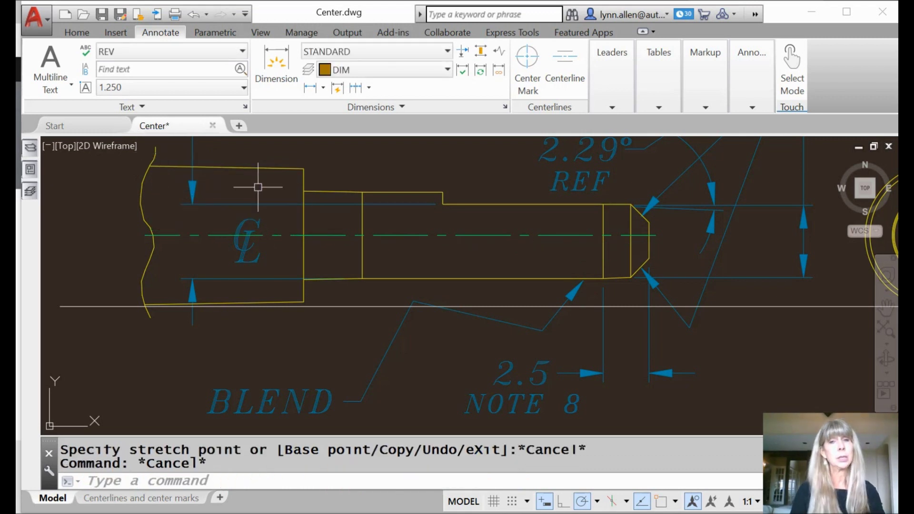